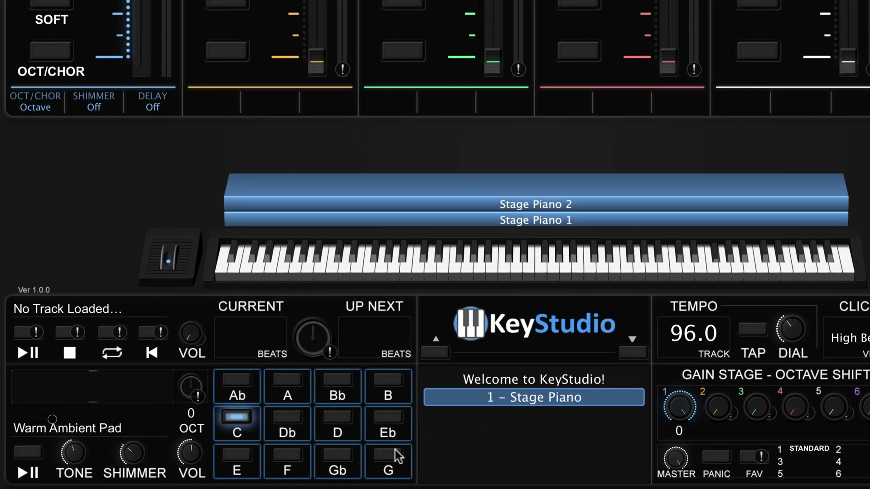
# - Key the Warm Ambient Pad to G and start it playing
pyautogui.click(397, 455)
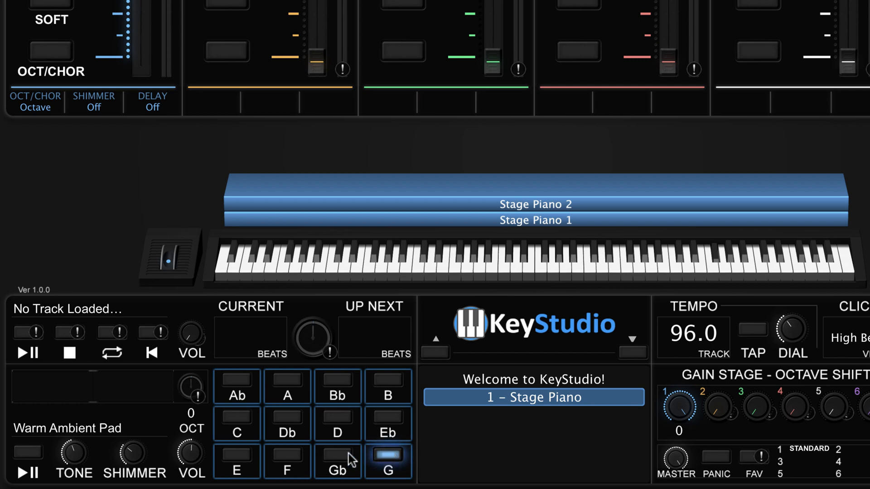
pyautogui.click(29, 453)
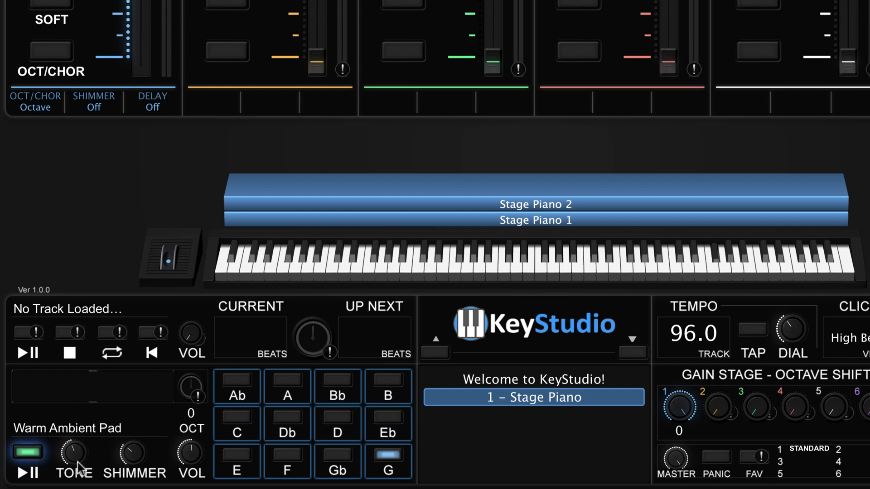
# - Shift the pad down one octave so OCT reads -1
pyautogui.click(191, 413)
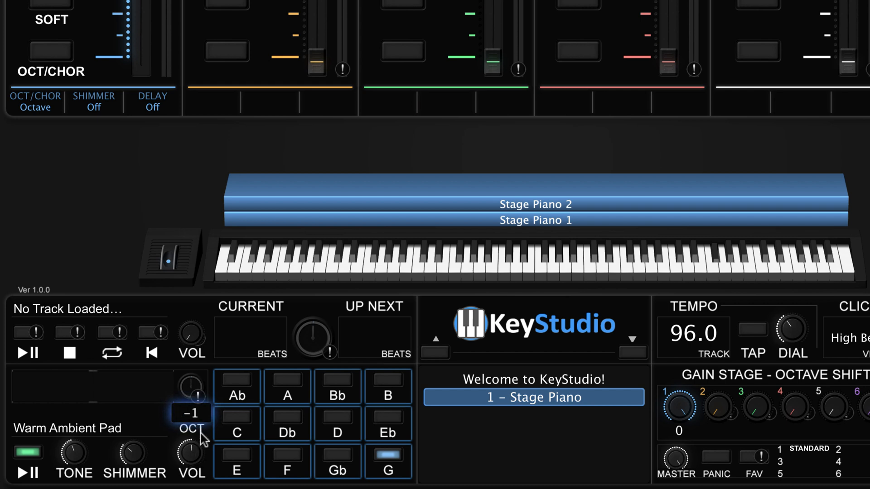
# - Nudge the TONE knob and raise OCT from -1 back to 0
pyautogui.click(75, 453)
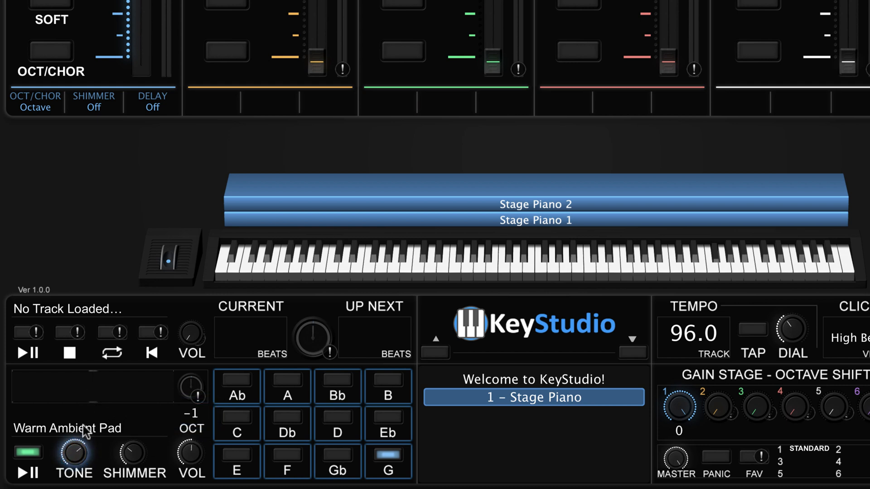
pyautogui.click(192, 414)
pyautogui.moveTo(198, 397); pyautogui.dragTo(207, 318)
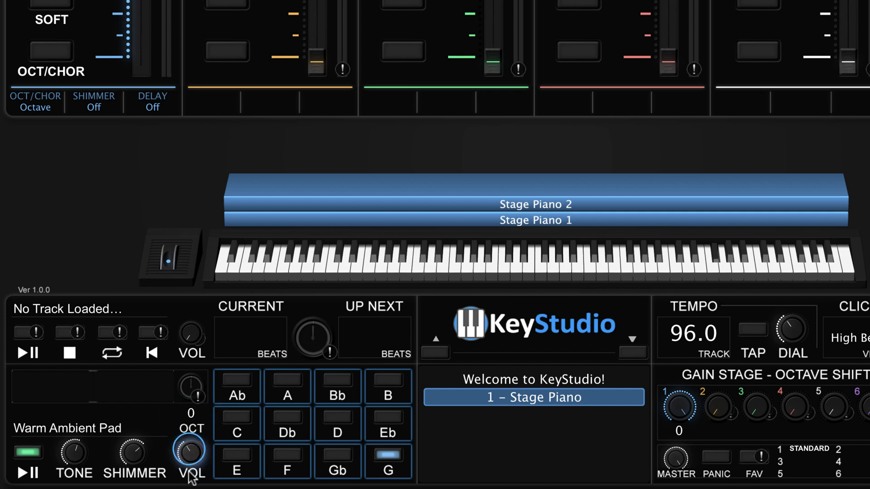
# - Turn the SHIMMER knob down to reduce the pad's shimmer
pyautogui.moveTo(134, 452); pyautogui.dragTo(134, 438)
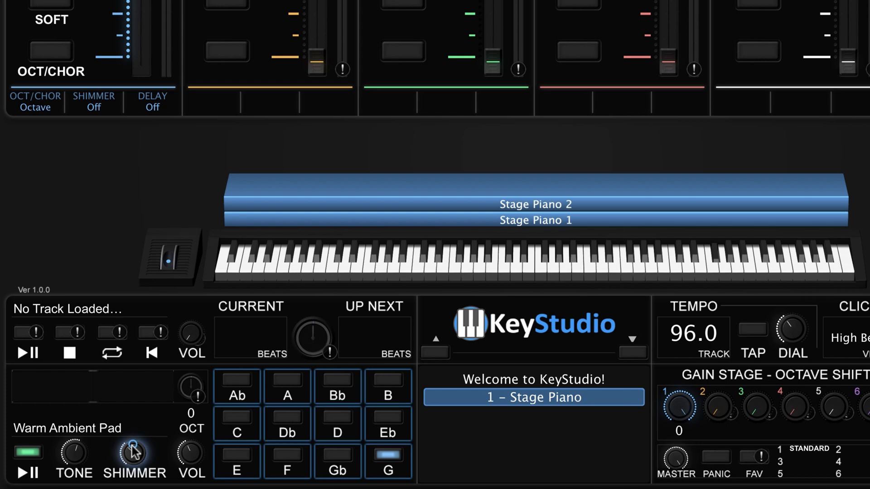
pyautogui.moveTo(134, 451); pyautogui.dragTo(135, 466)
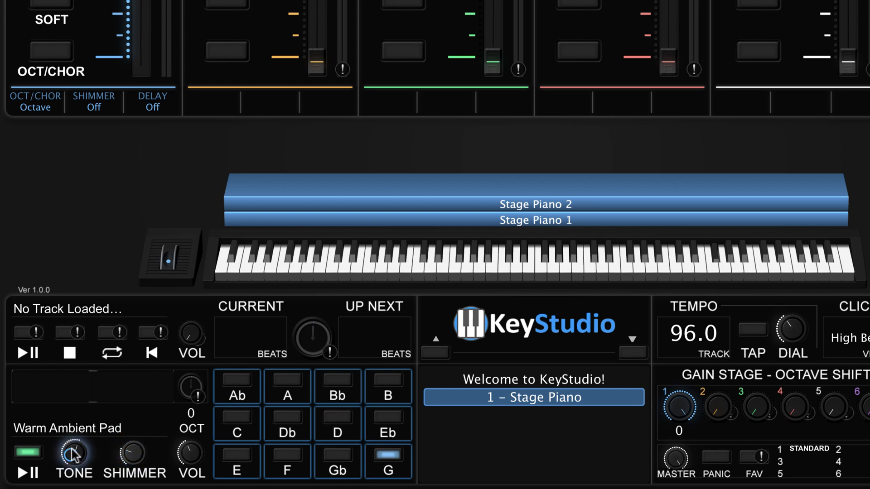